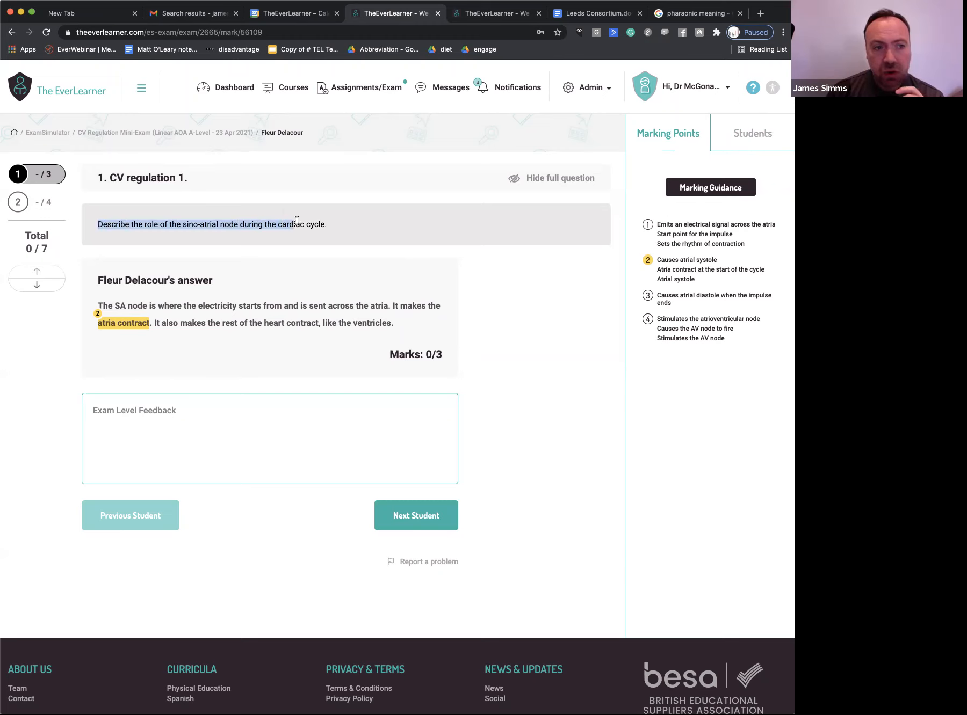
# Step: Read through question 2's wording and the marking guidance points for question 1
pyautogui.click(49, 205)
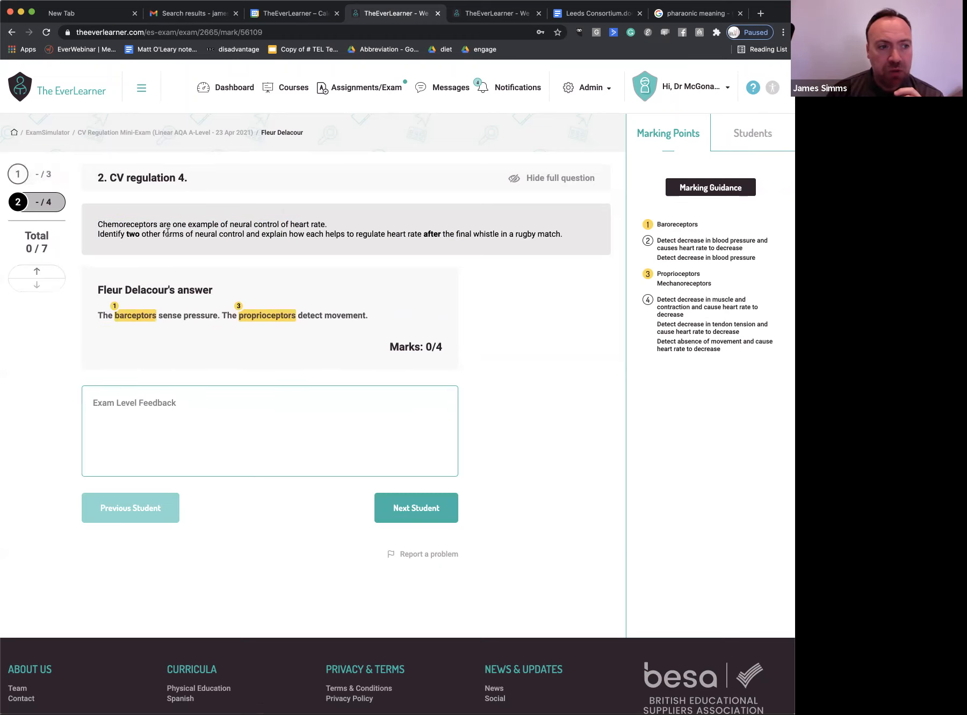
pyautogui.moveTo(99, 234); pyautogui.dragTo(454, 235)
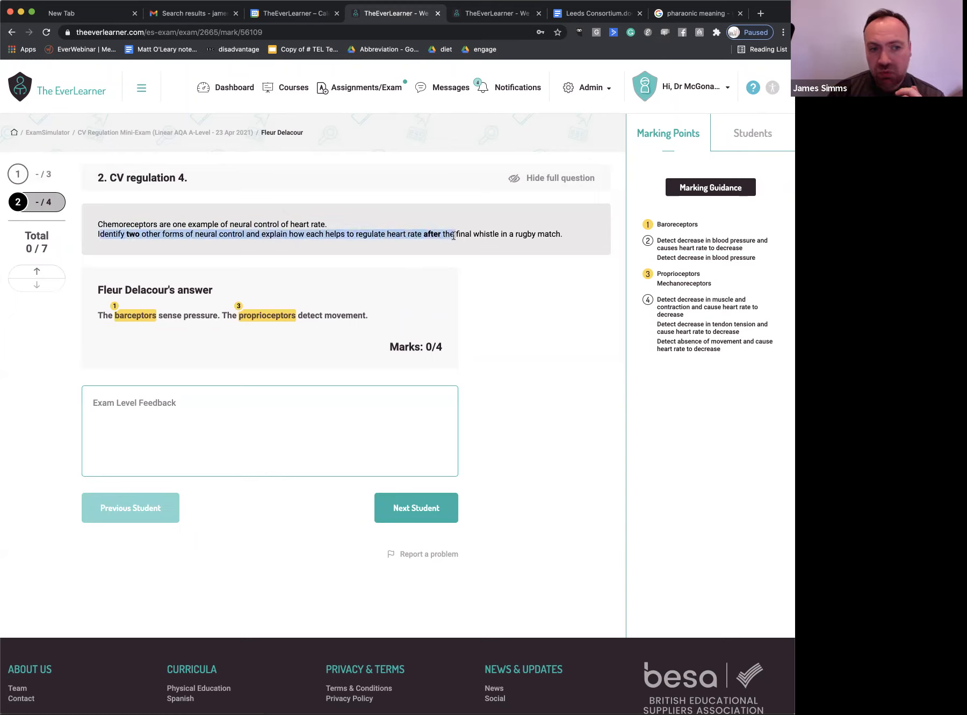
pyautogui.click(574, 325)
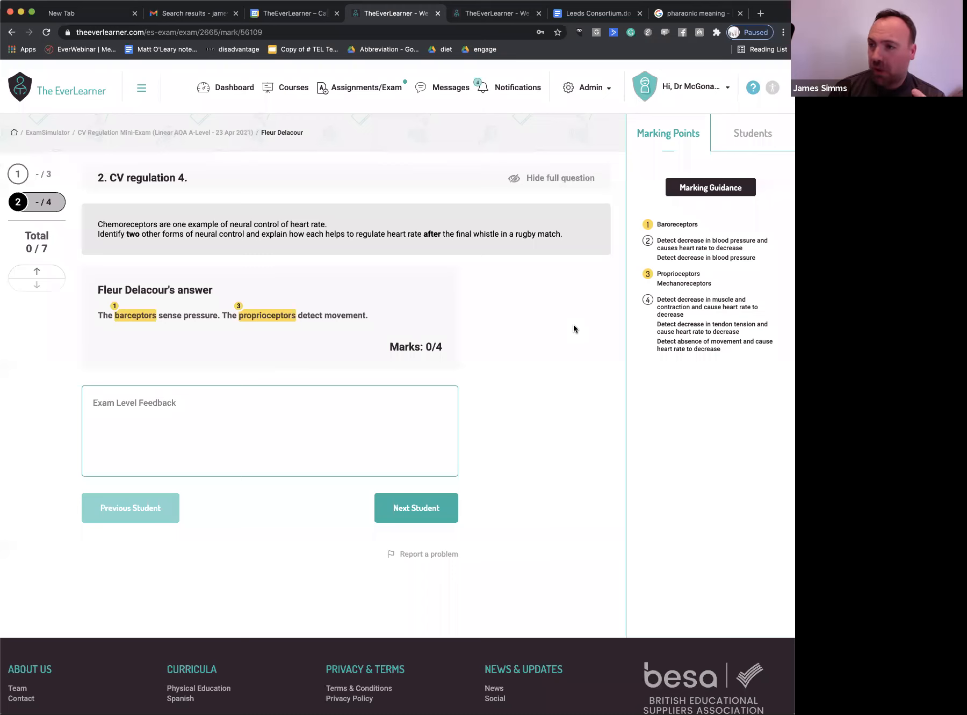
pyautogui.click(49, 180)
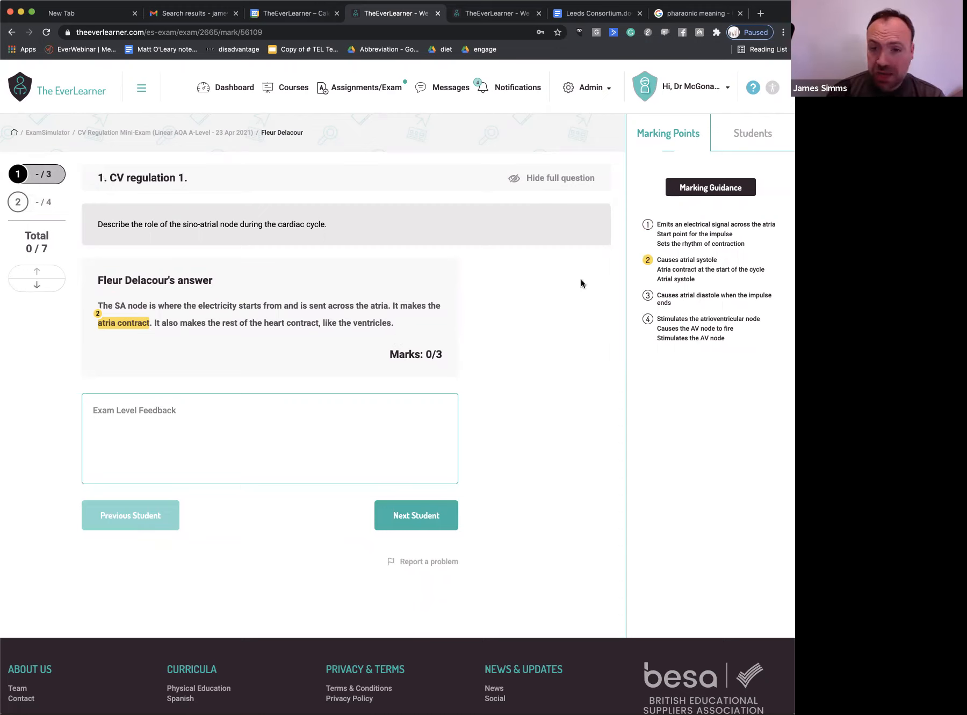
pyautogui.moveTo(657, 222); pyautogui.dragTo(714, 336)
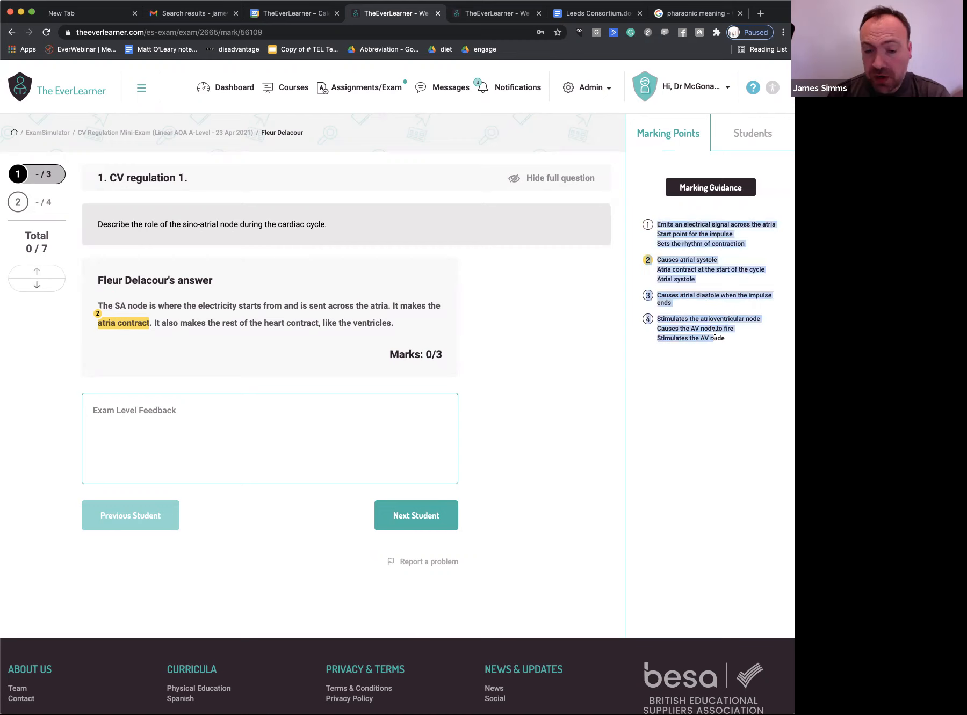
pyautogui.click(751, 428)
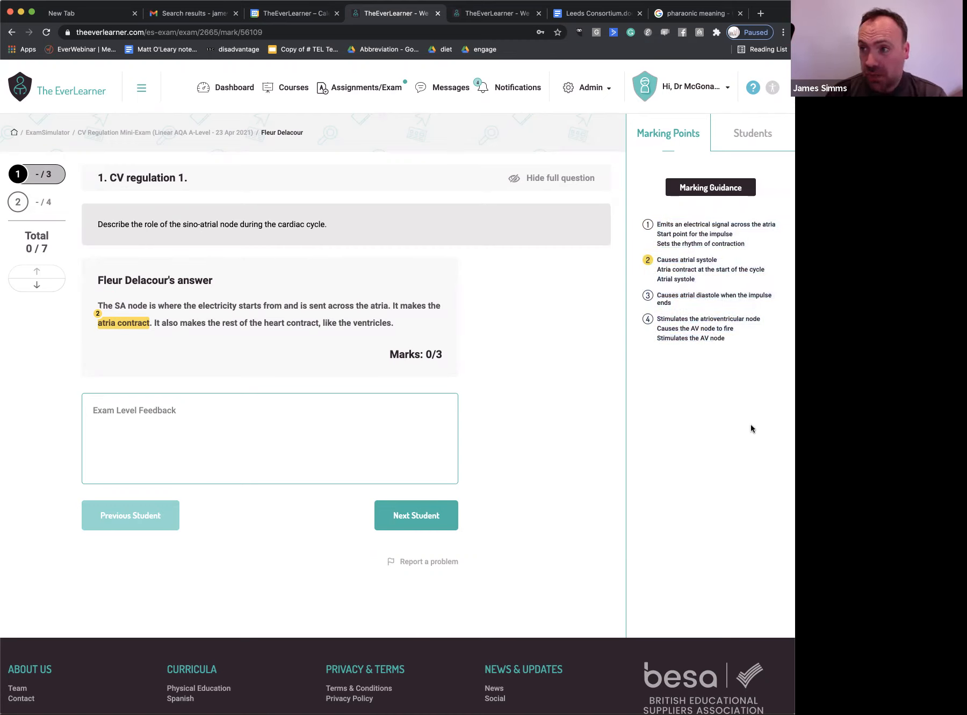
pyautogui.moveTo(659, 224); pyautogui.dragTo(706, 305)
pyautogui.click(691, 245)
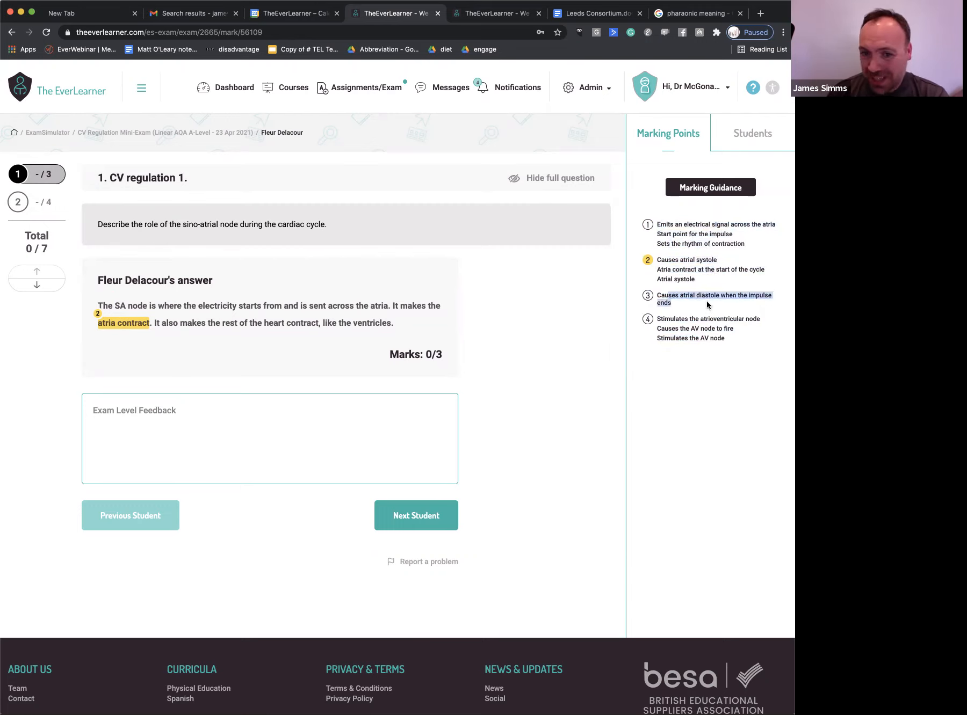
pyautogui.click(689, 340)
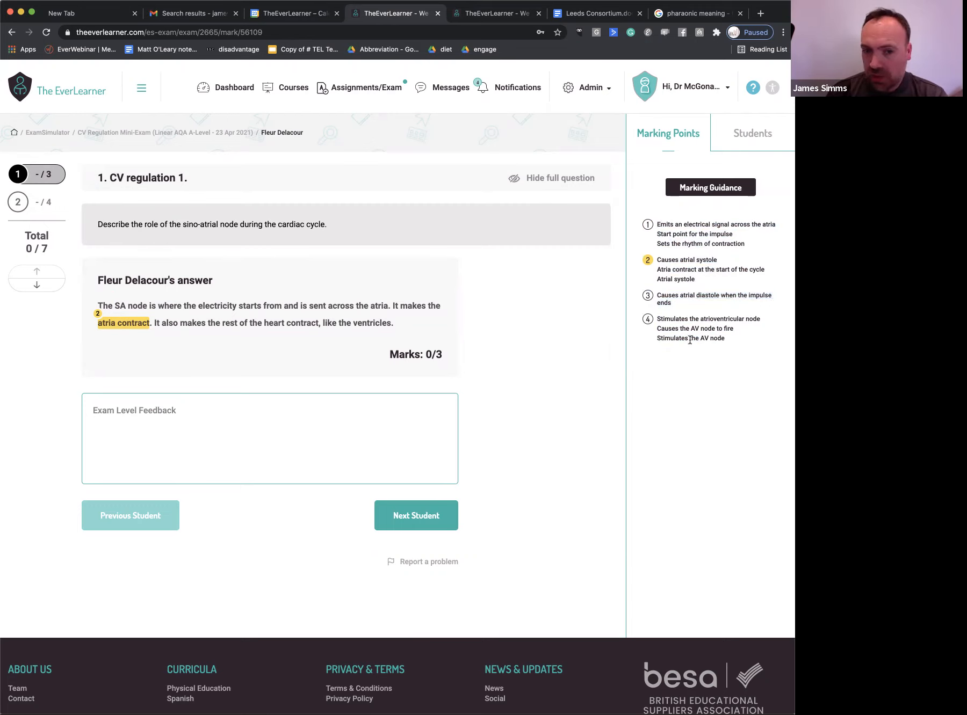
pyautogui.moveTo(664, 319); pyautogui.dragTo(714, 330)
pyautogui.click(723, 441)
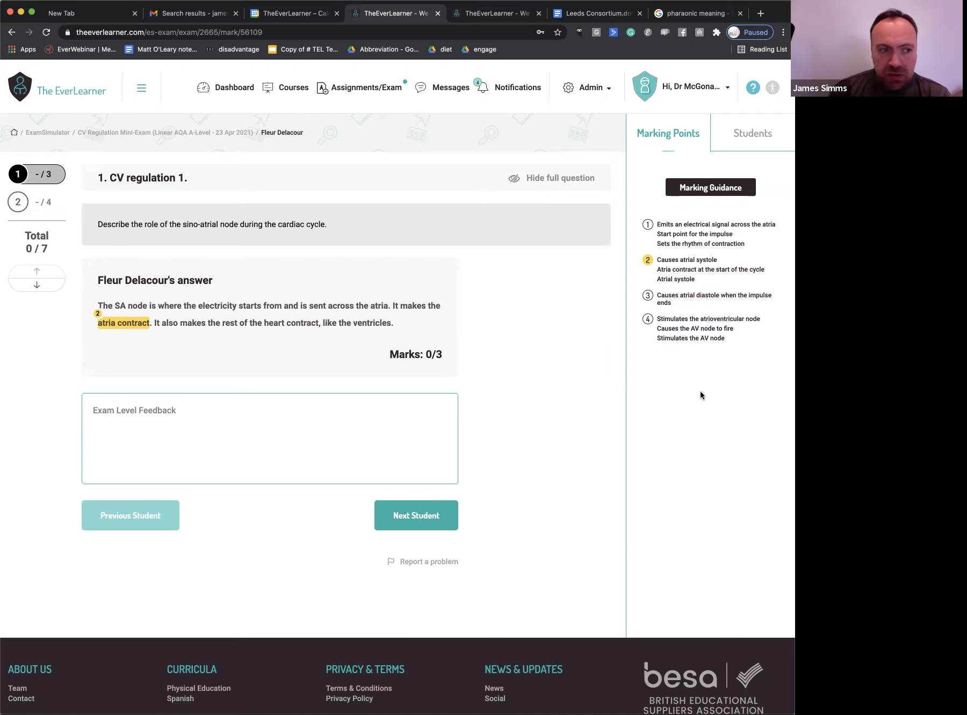
# Step: Mark the suggested phrase "atria contract" in the question 1 answer as correct for Point 2
pyautogui.moveTo(113, 327)
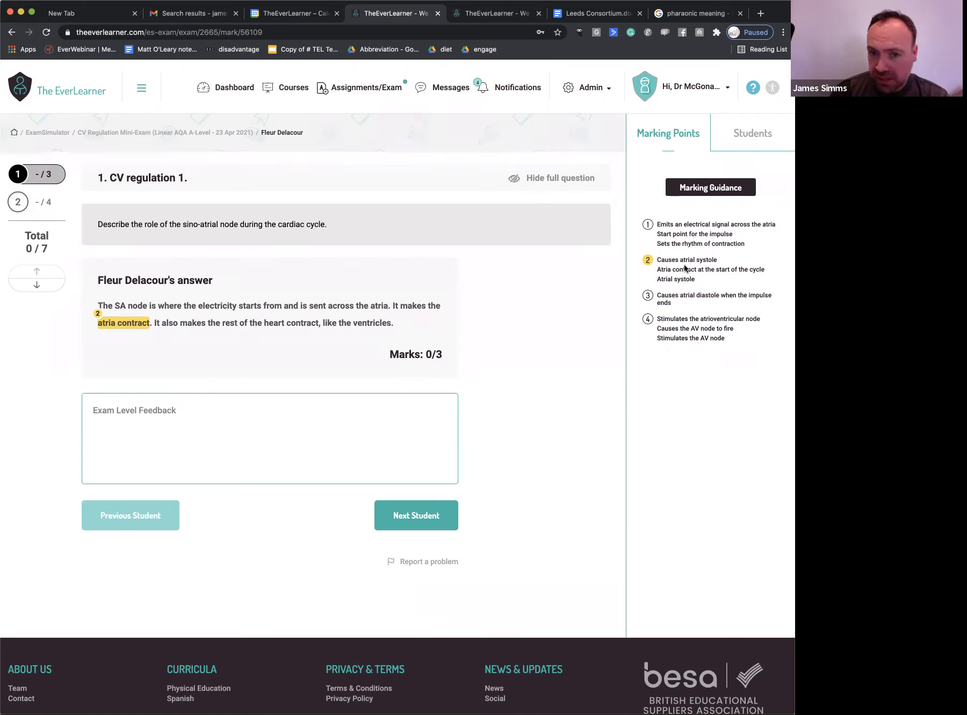
pyautogui.click(128, 324)
pyautogui.click(90, 300)
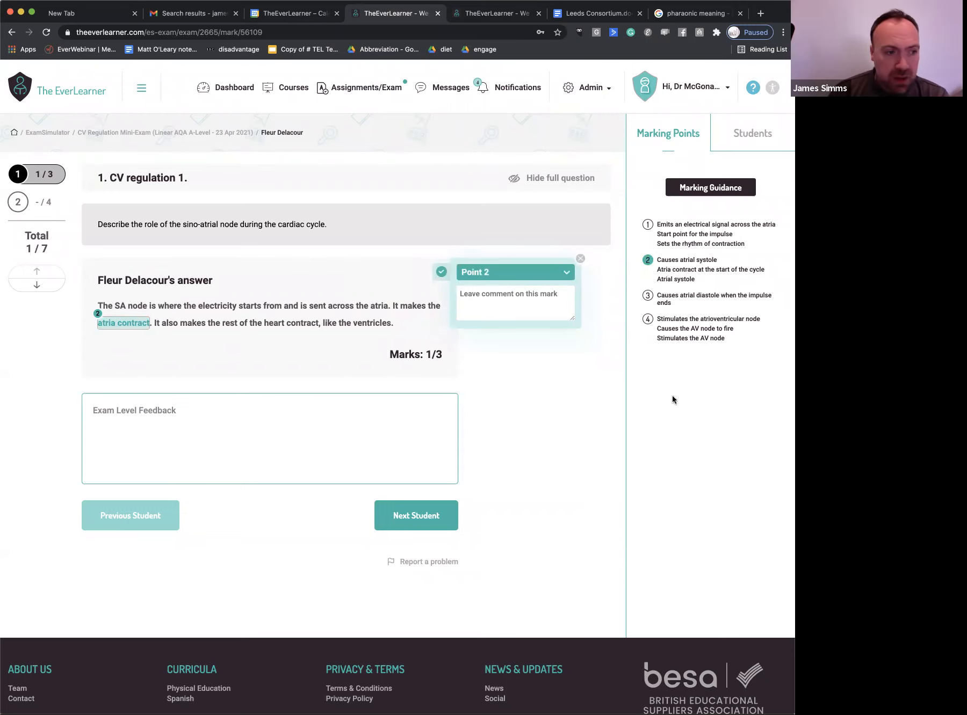
# Step: Mark "SA node is where the electricity starts" in the question 1 answer as correct and assign it to Point 1
pyautogui.moveTo(115, 306); pyautogui.dragTo(261, 310)
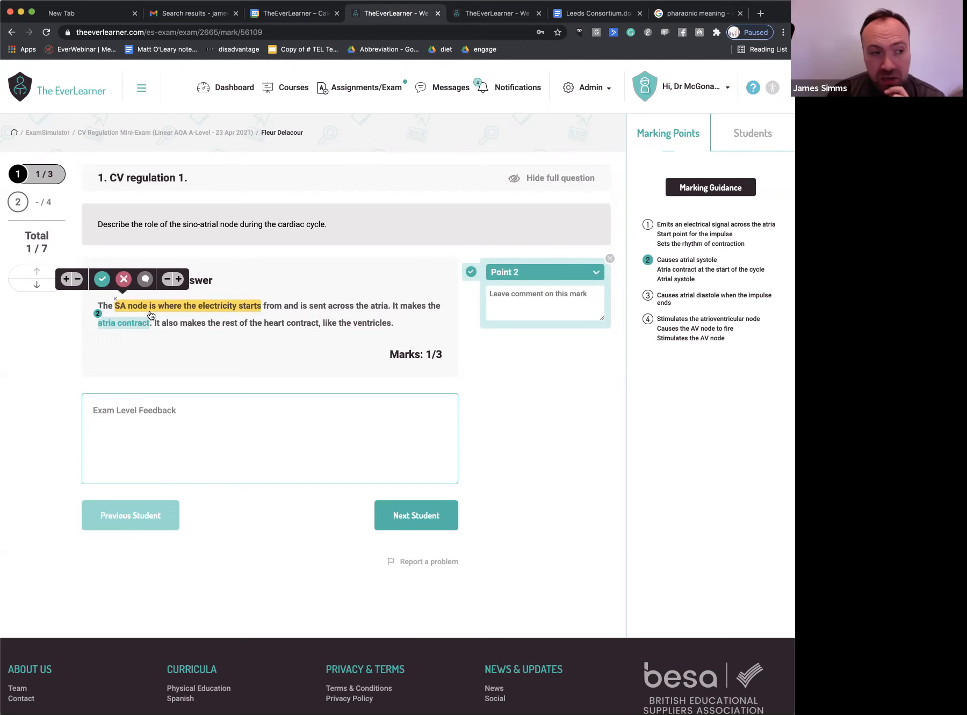
pyautogui.click(100, 281)
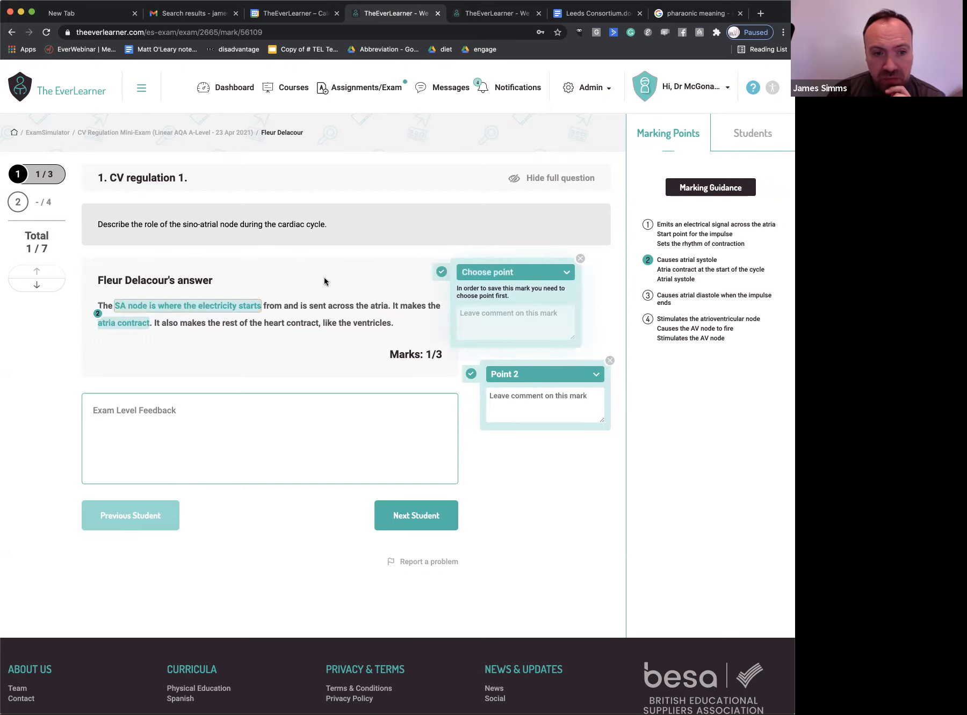
pyautogui.click(514, 270)
pyautogui.click(482, 294)
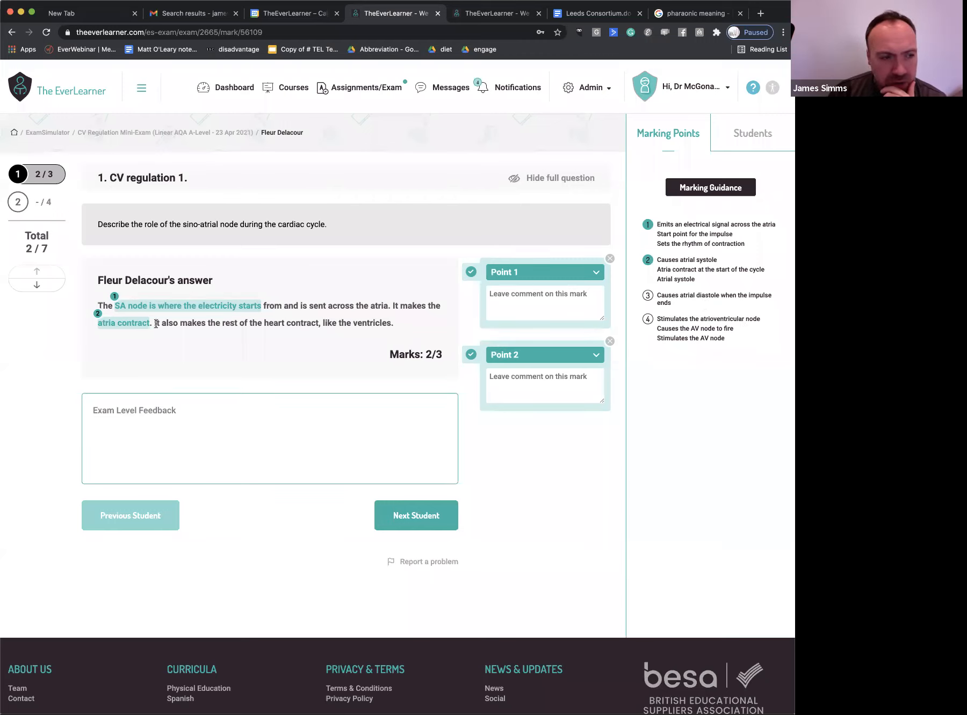
# Step: Mark "It also makes the rest of the heart contract, like the ventricles" as incorrect and assign it to Point 3
pyautogui.moveTo(154, 323); pyautogui.dragTo(397, 324)
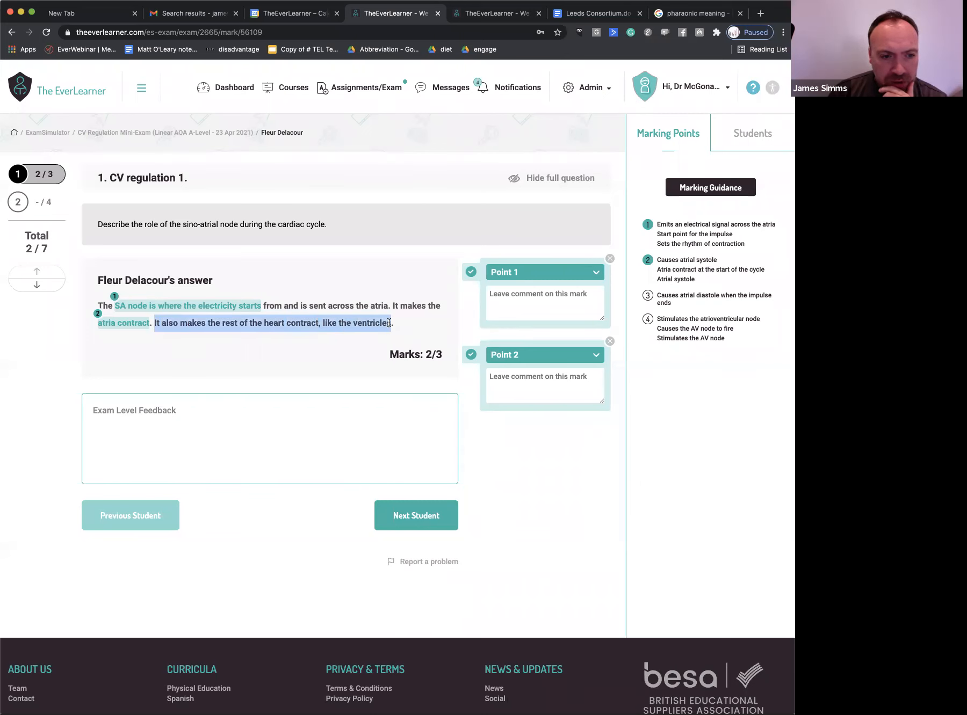
pyautogui.click(161, 304)
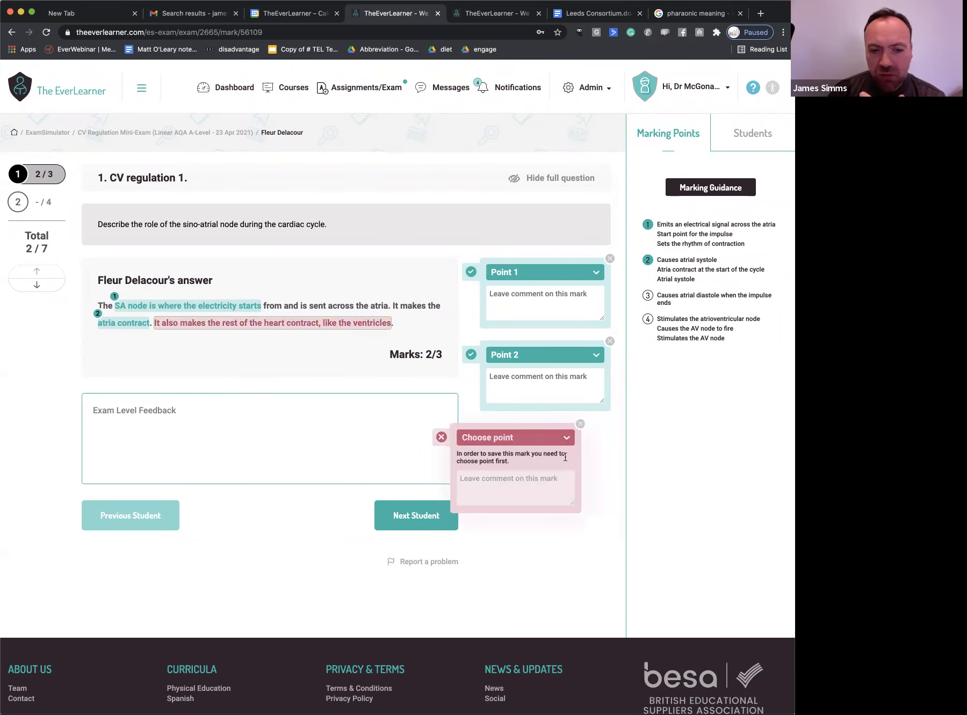
pyautogui.click(556, 440)
pyautogui.click(508, 493)
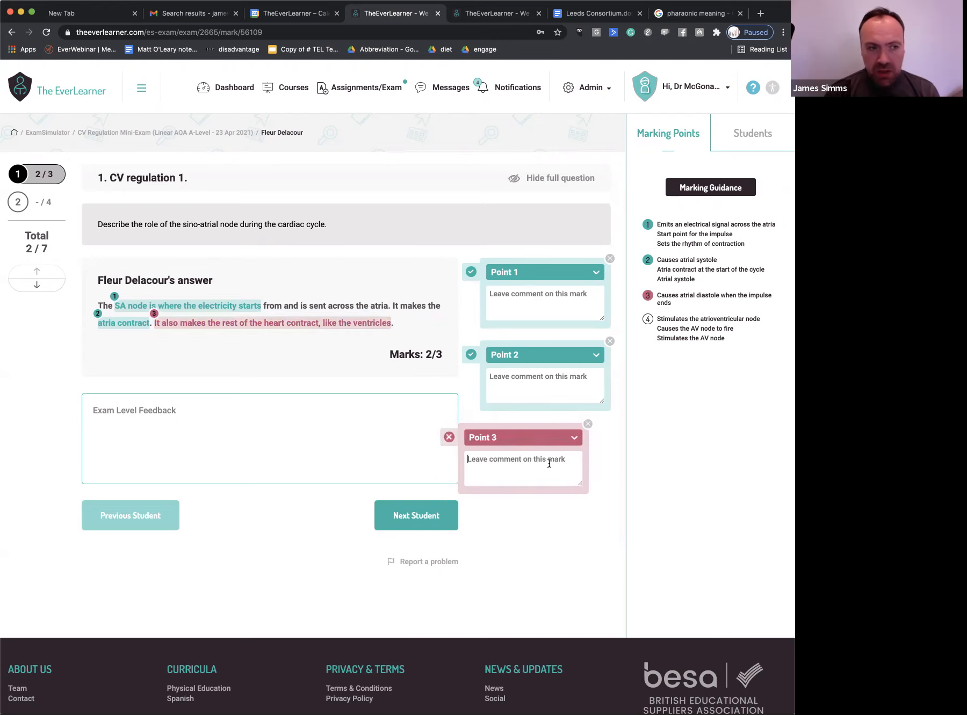
# Step: Comment on Point 3: "[student's first name], look over the marking points for both point 3 and 4. This is where your third mark needed to come from."
pyautogui.click(549, 464)
pyautogui.write('Fleur, look over the marking points for both poin')
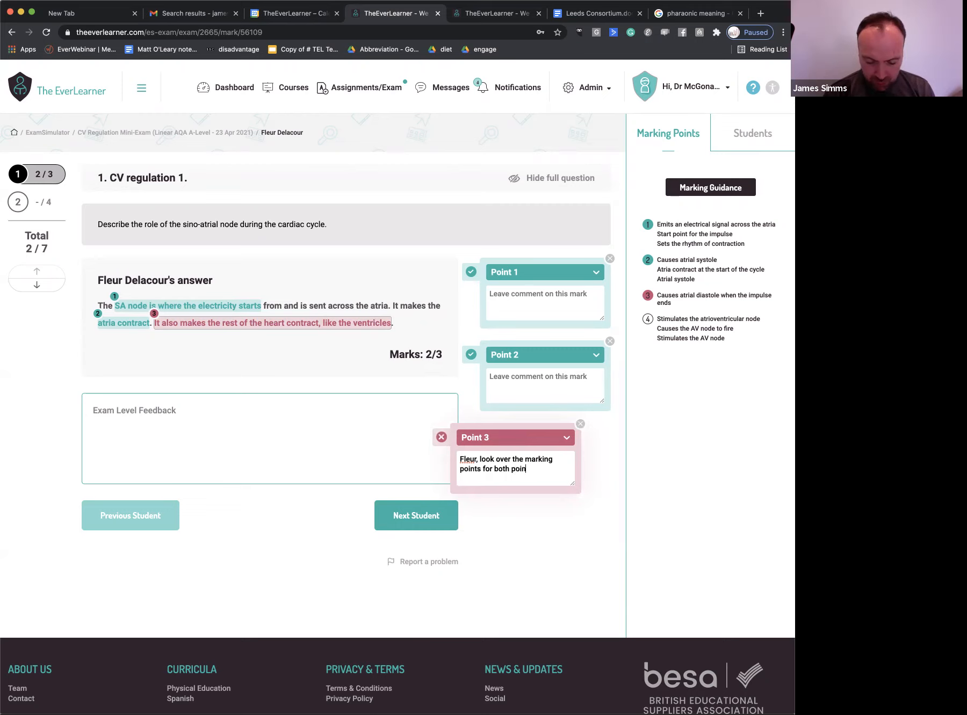
pyautogui.write('t 3 and 4. Th')
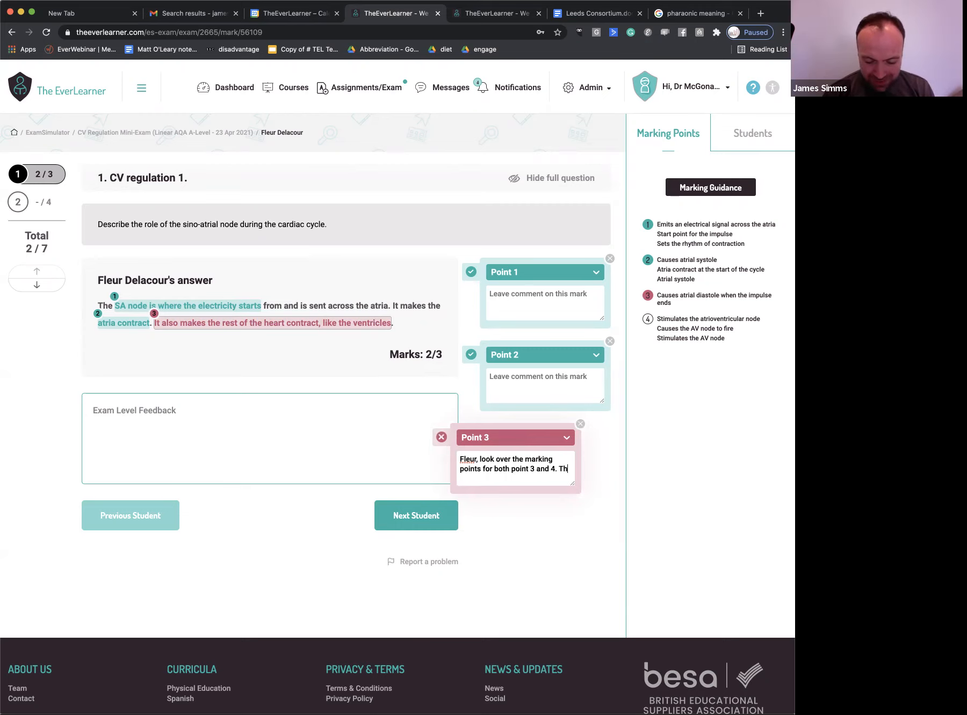
pyautogui.write('is is where yo')
pyautogui.write('ur third mark needed')
pyautogui.write(' to com')
pyautogui.write('e from.')
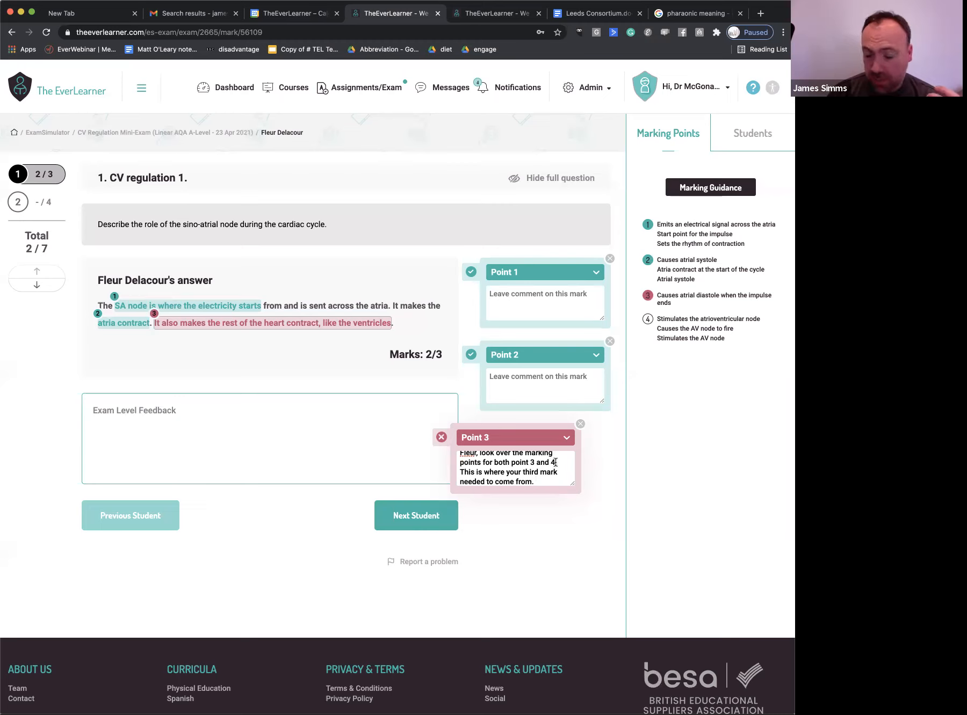
pyautogui.moveTo(570, 484); pyautogui.dragTo(606, 532)
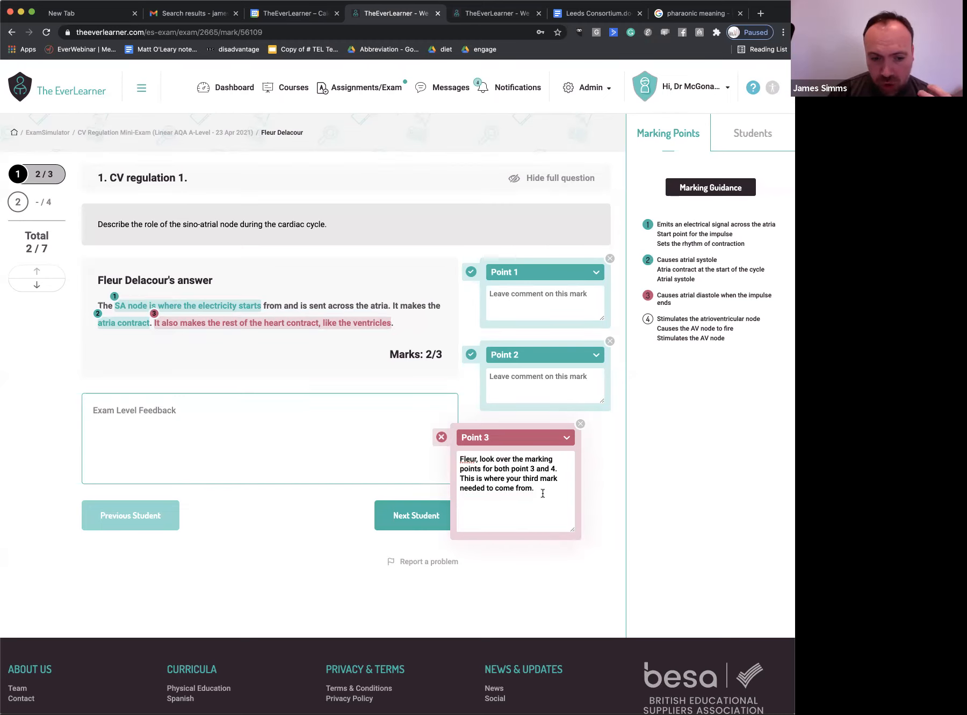
pyautogui.click(660, 409)
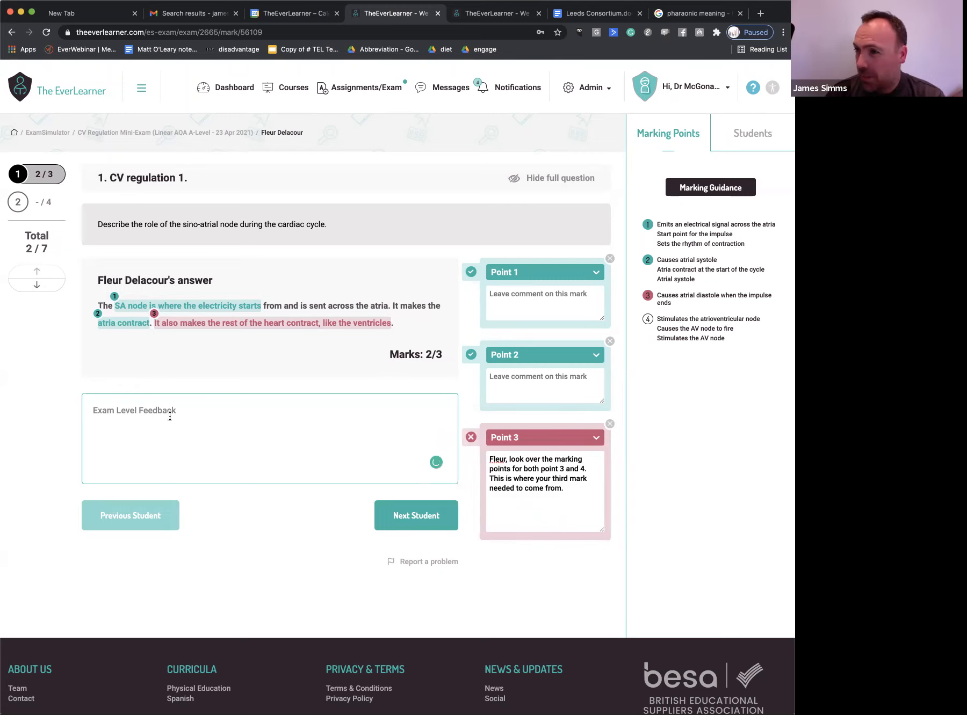
# Step: Open question 2 and mark the suggested word "proprioceptors" as correct for Point 3
pyautogui.click(43, 206)
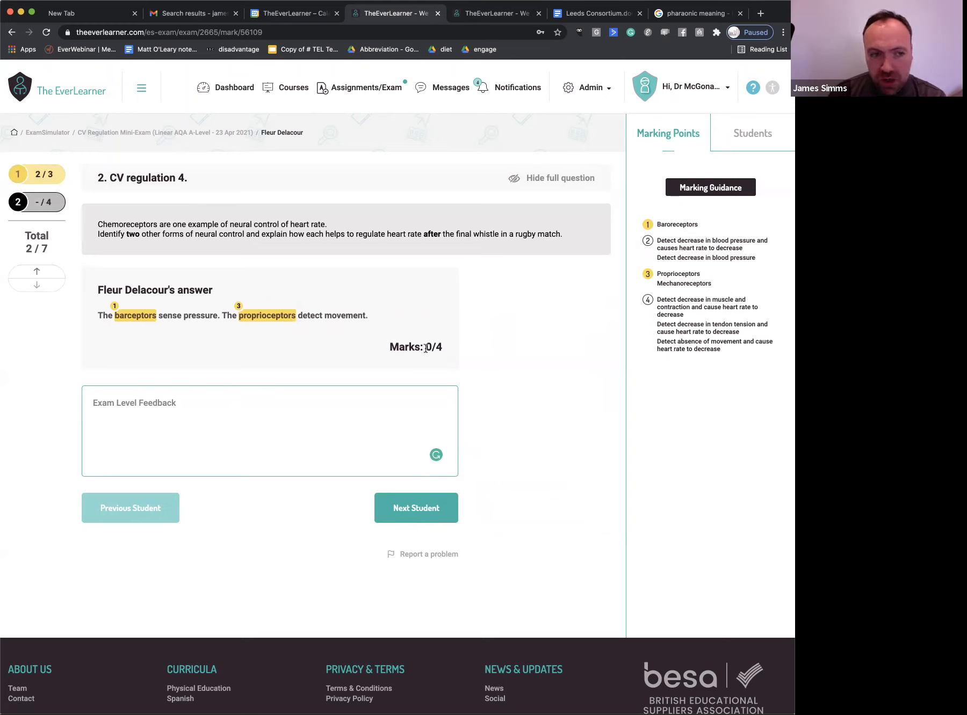
pyautogui.moveTo(281, 318)
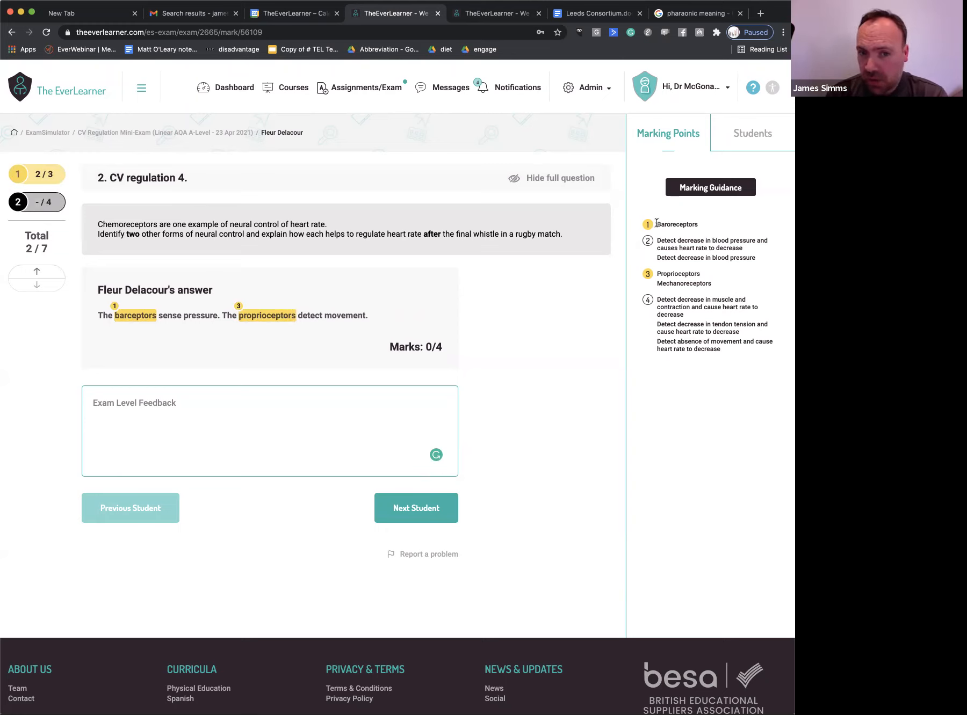
pyautogui.click(267, 317)
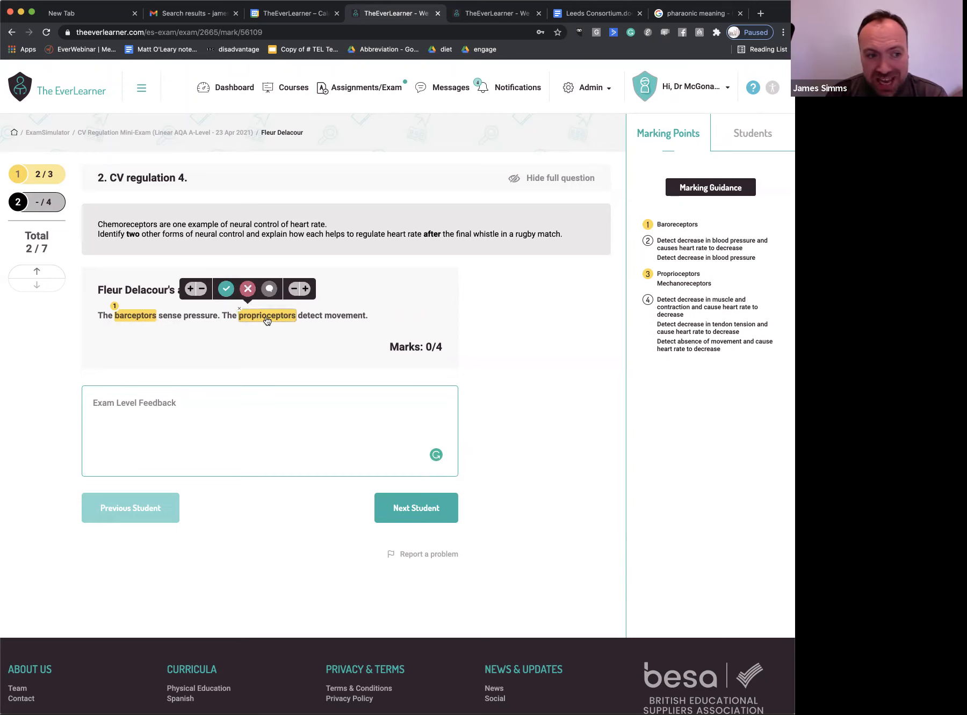
pyautogui.click(227, 291)
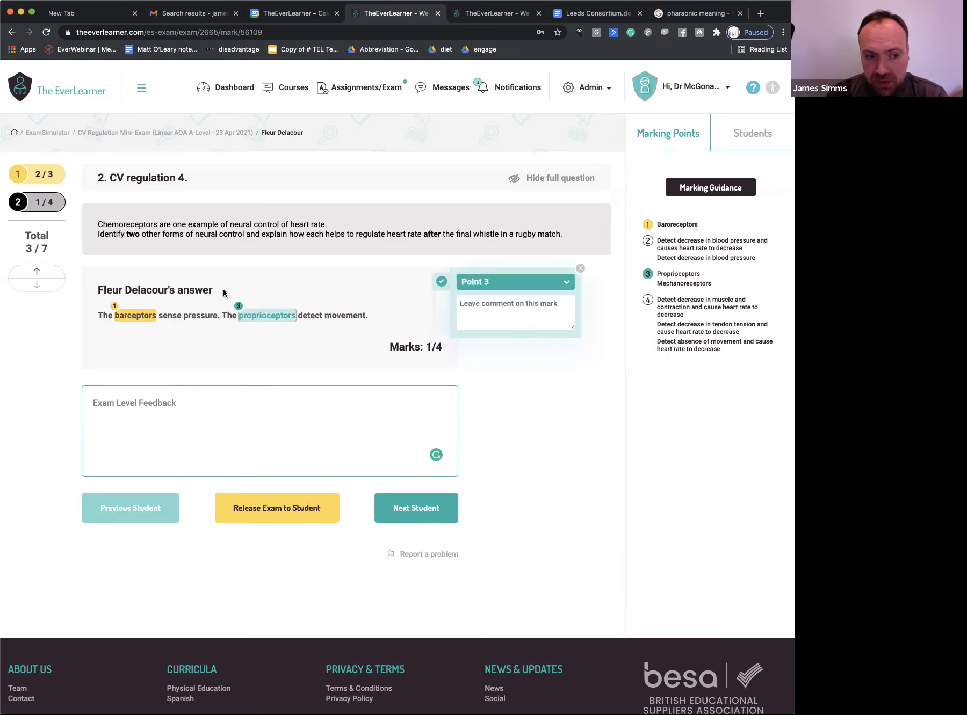
# Step: Mark "barceptors" as incorrect for Point 1 with the comment "Not close enough on this occasion."
pyautogui.click(131, 319)
pyautogui.click(124, 288)
pyautogui.click(513, 307)
pyautogui.write('Not')
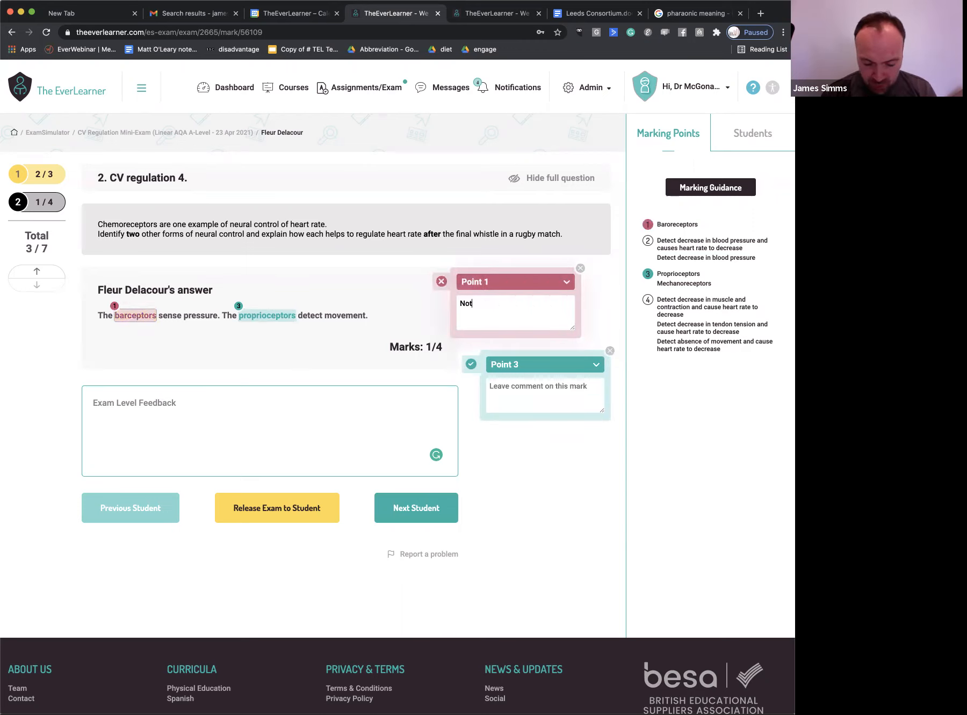
pyautogui.write(' close enough on this oc')
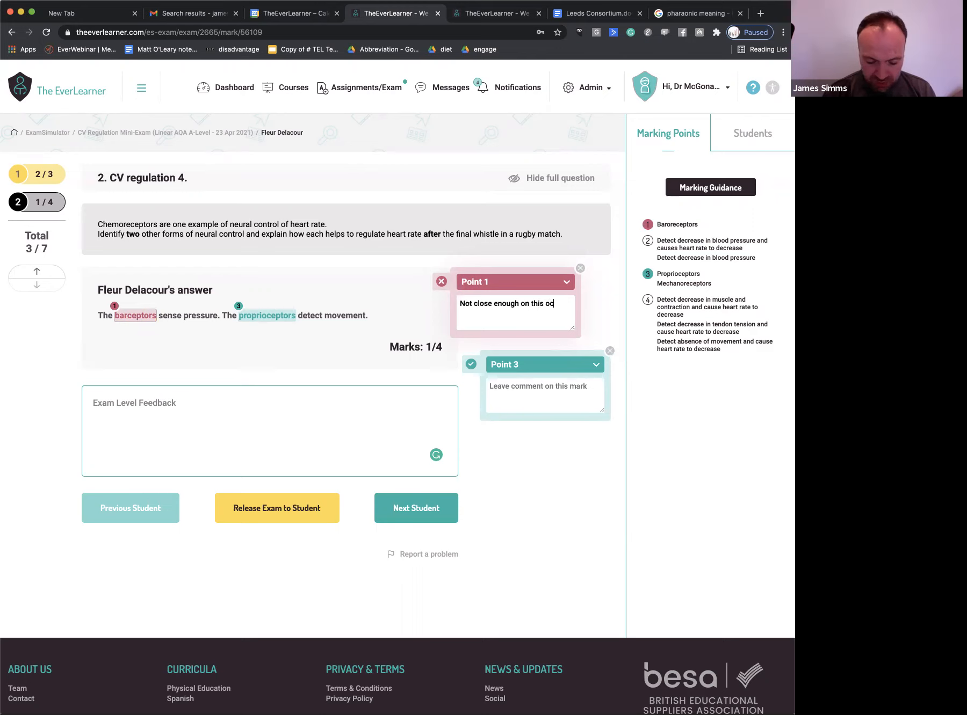
pyautogui.write('casion.')
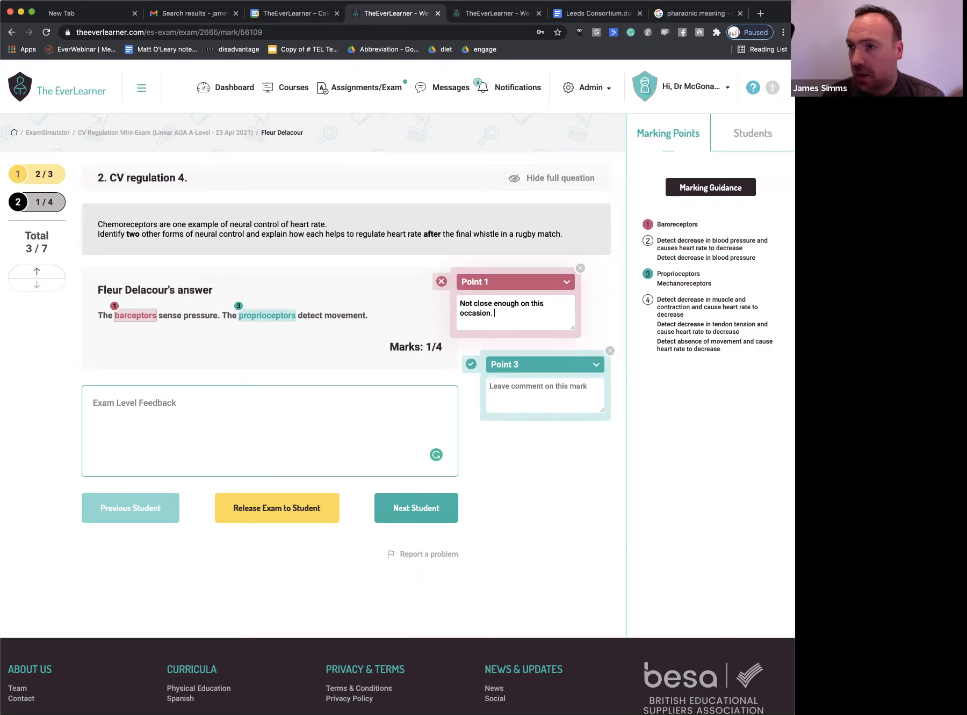
# Step: Mark "sense pressure" as incorrect, assign it to Point 2 and add the comment "We needed decrease here."
pyautogui.click(160, 316)
pyautogui.moveTo(173, 316); pyautogui.dragTo(218, 317)
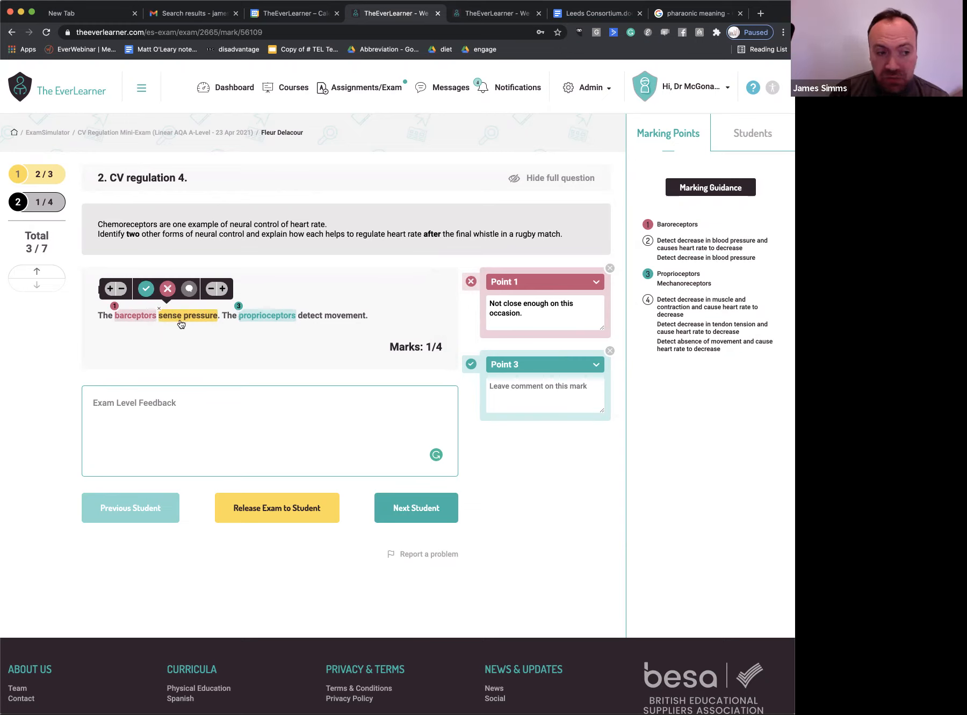
pyautogui.click(167, 289)
pyautogui.click(528, 368)
pyautogui.click(502, 402)
pyautogui.write('We ')
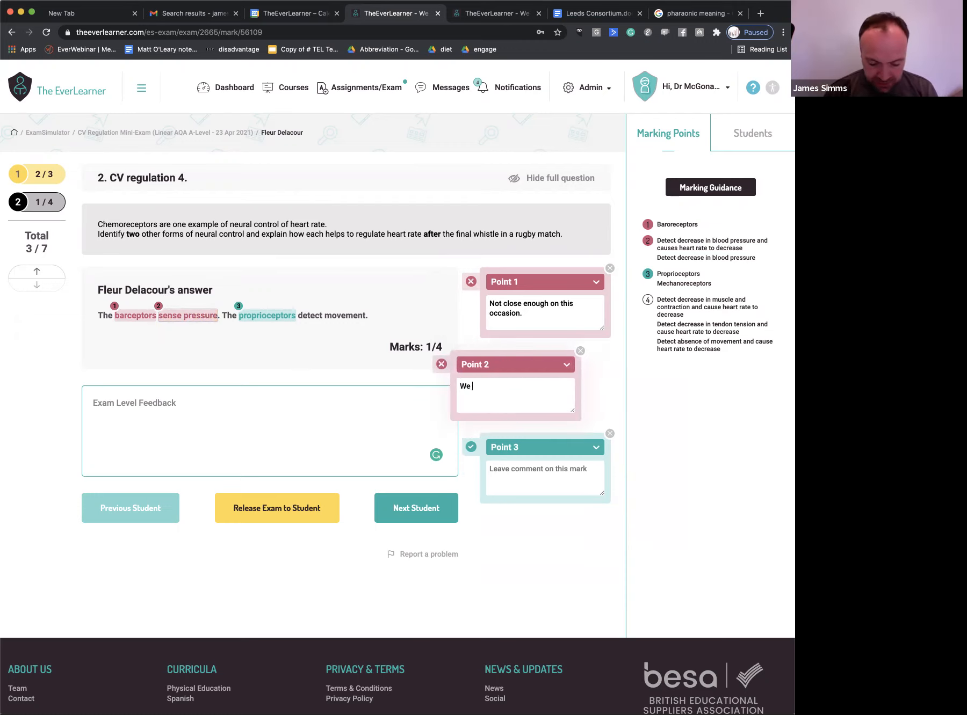
pyautogui.write('neede decrease here.')
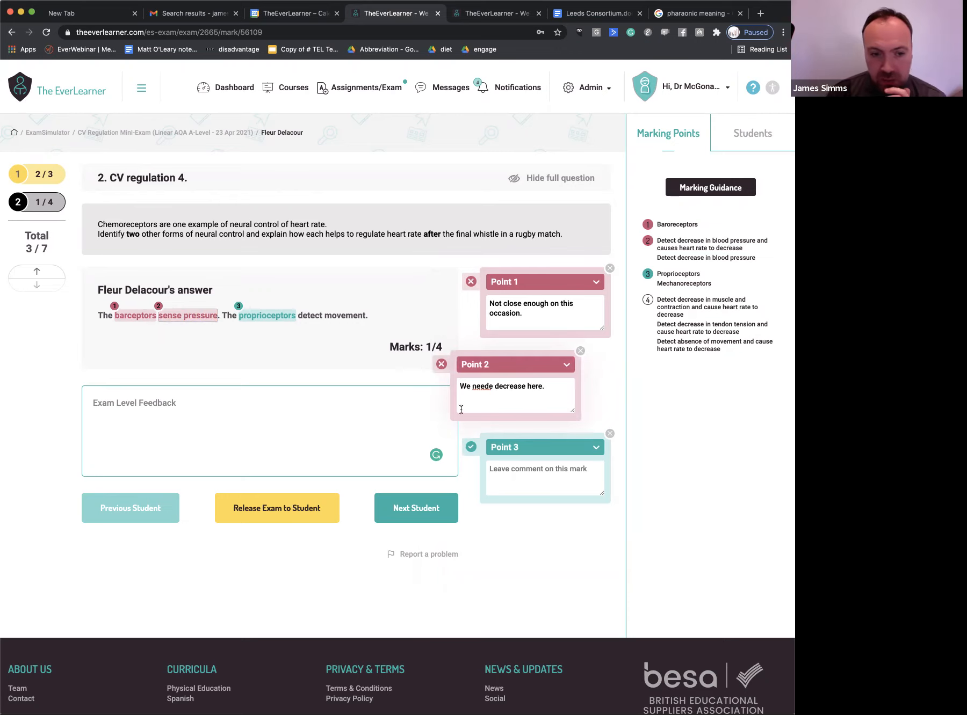
pyautogui.click(493, 387)
pyautogui.write('d')
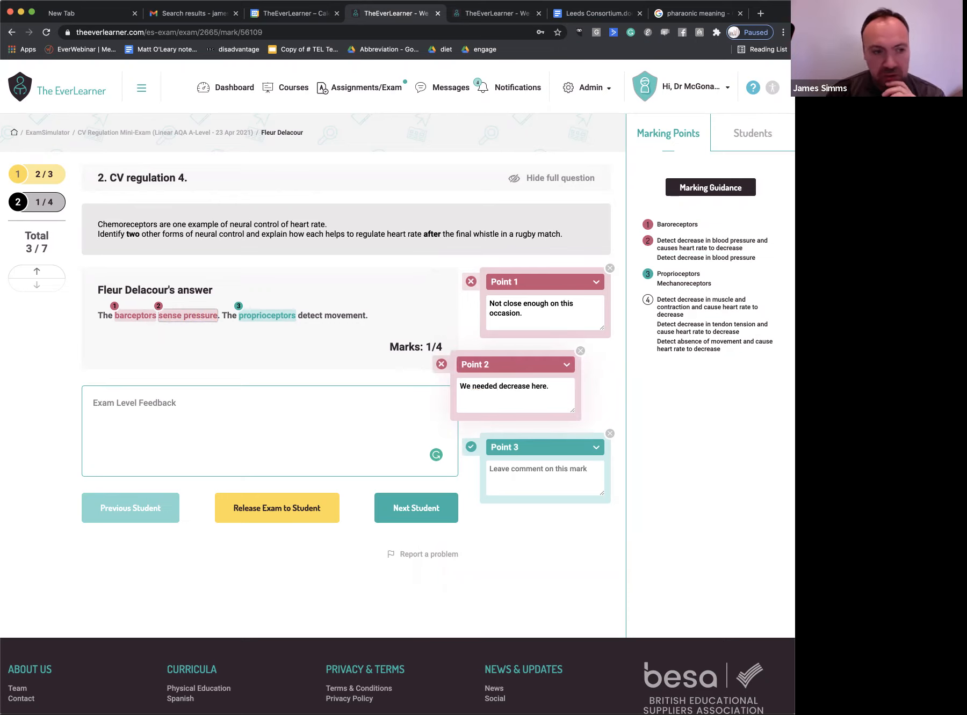
# Step: Mark "detect movement" as incorrect for Point 4 with the comment "We needed decrease in muscle/tendon tension or movement."
pyautogui.moveTo(297, 315); pyautogui.dragTo(366, 317)
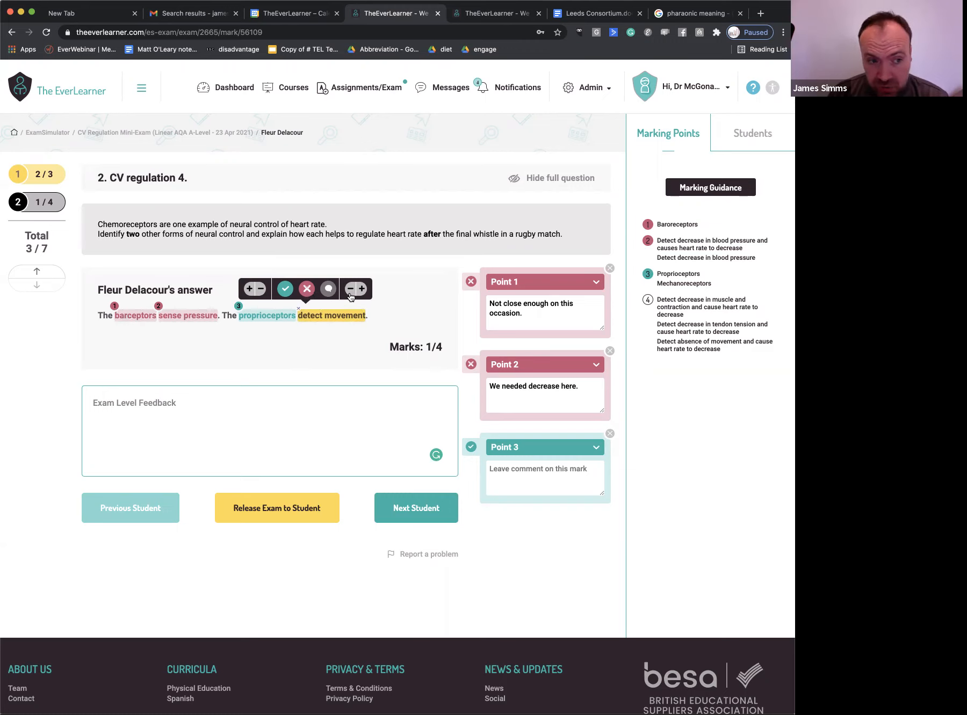
pyautogui.click(306, 290)
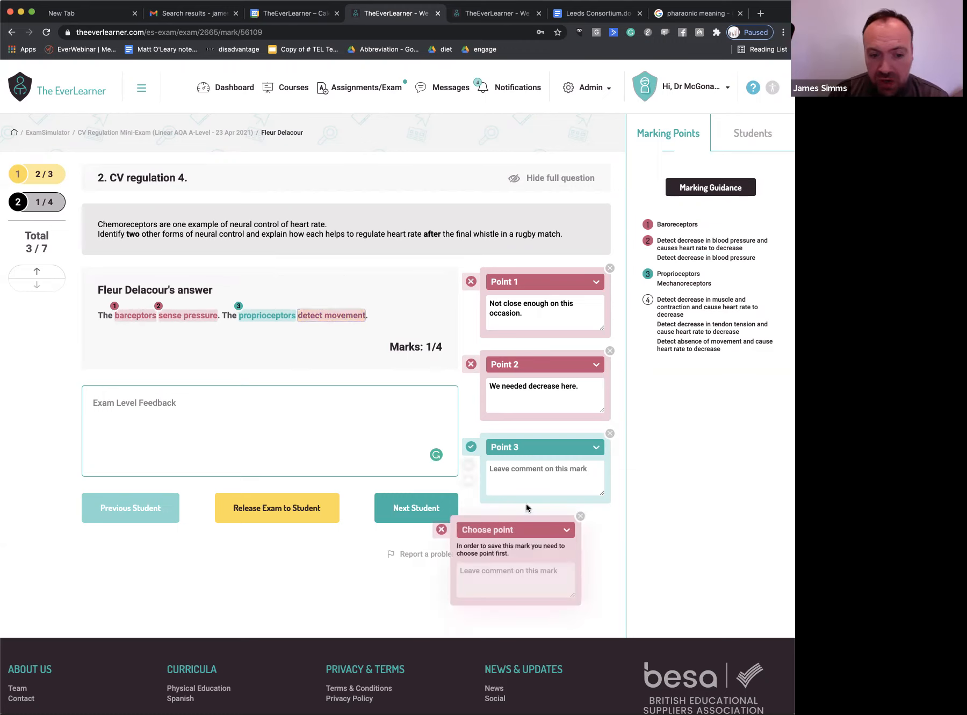
pyautogui.click(556, 532)
pyautogui.click(503, 600)
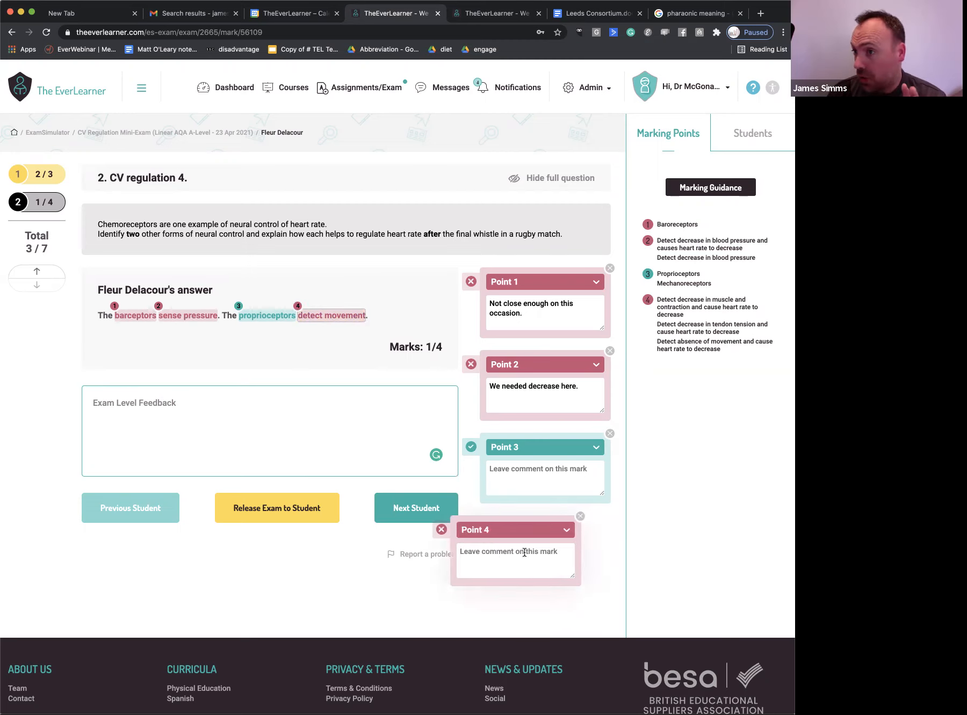
pyautogui.write('We needed decrease')
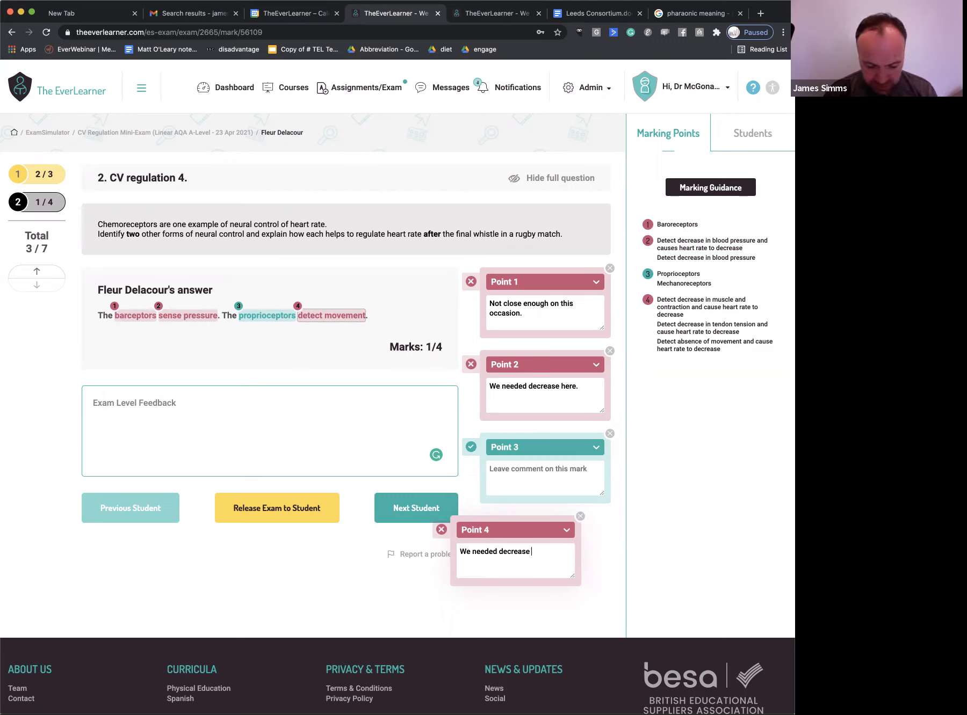
pyautogui.write('tendon tension or movement.')
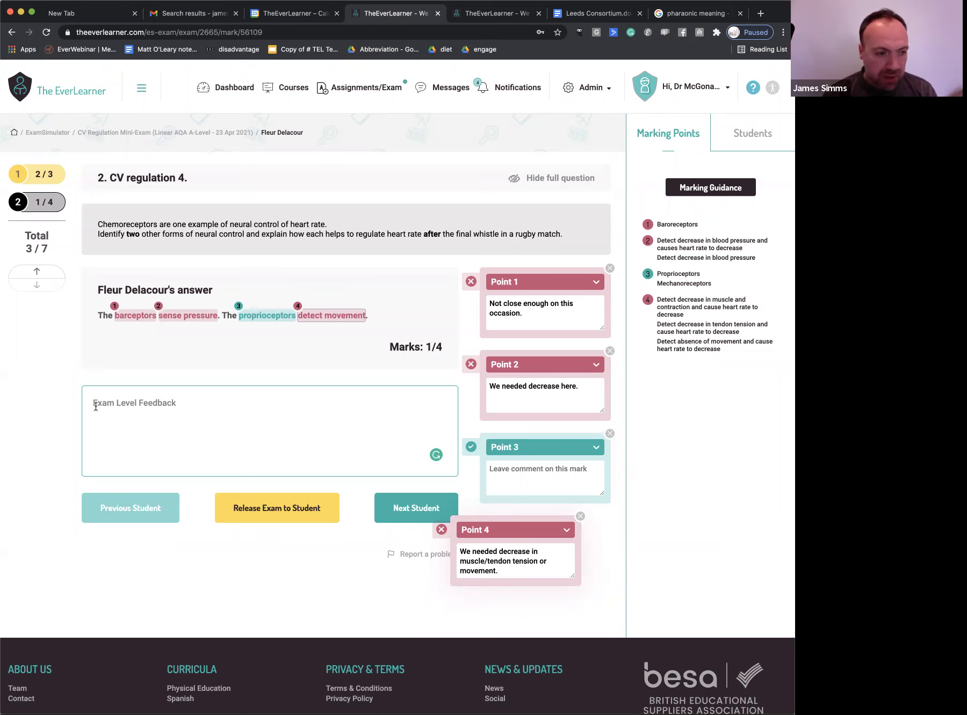
# Step: Start the exam-level feedback with the student's first name and "some nice stuff here but we really need to get past AO1 writing."
pyautogui.click(131, 407)
pyautogui.write('Fleur, some nice stu')
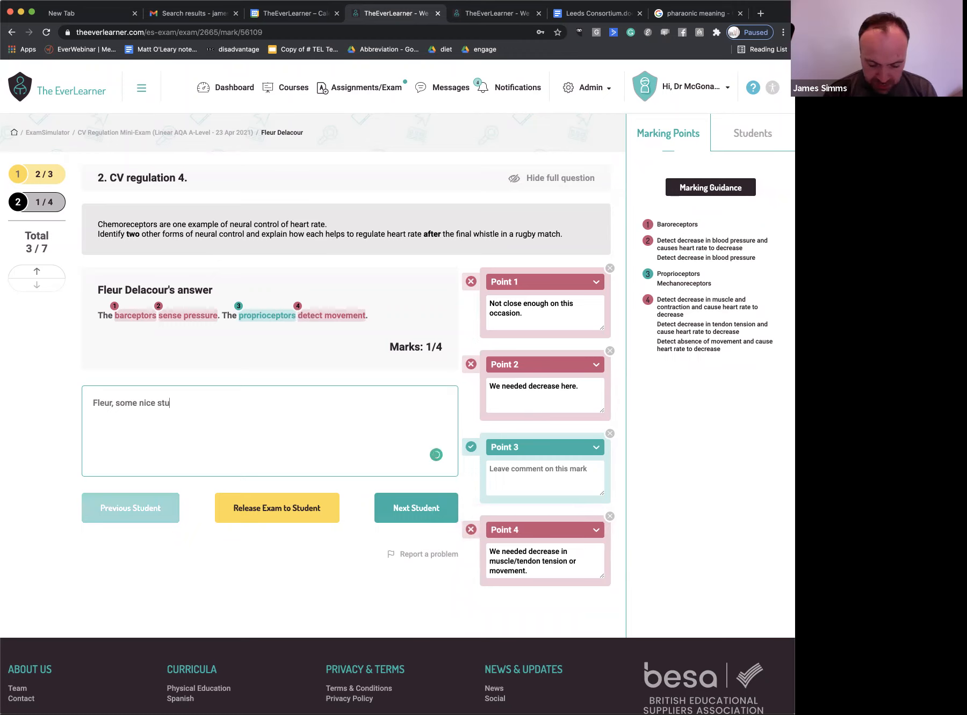
pyautogui.write('ff here but we really need to get past AO1 wriit')
pyautogui.press('BackSpace')
pyautogui.press('BackSpace')
pyautogui.press('BackSpace')
pyautogui.write('ting. Look clo')
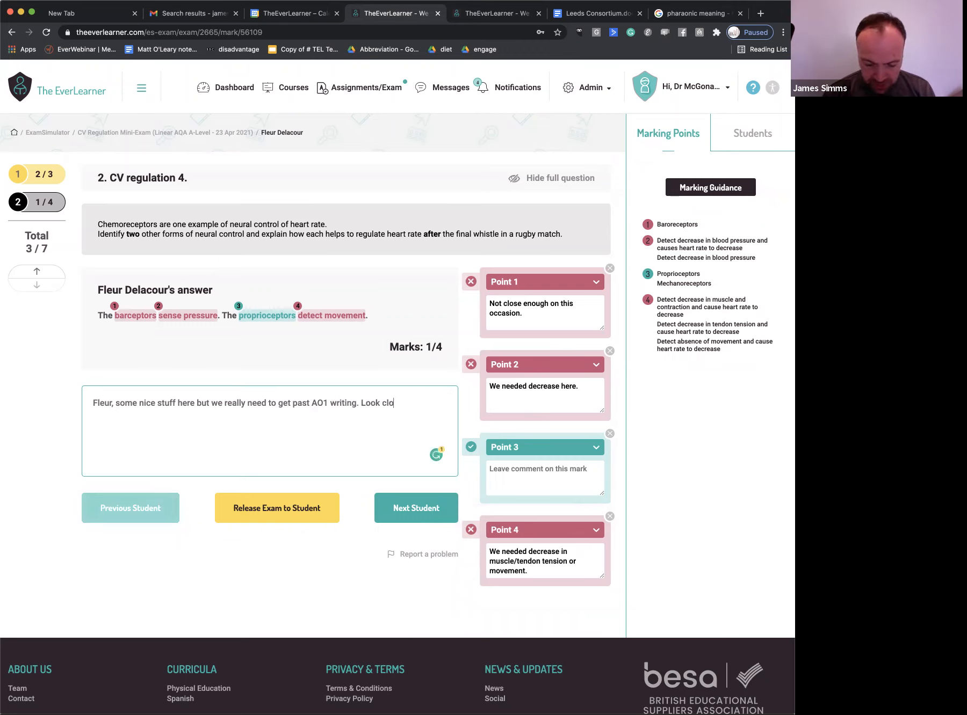
# Step: Continue the exam-level feedback with "Look closely at the missed marks and bring your writing closer to this method."
pyautogui.write('sely ay the missed marks and')
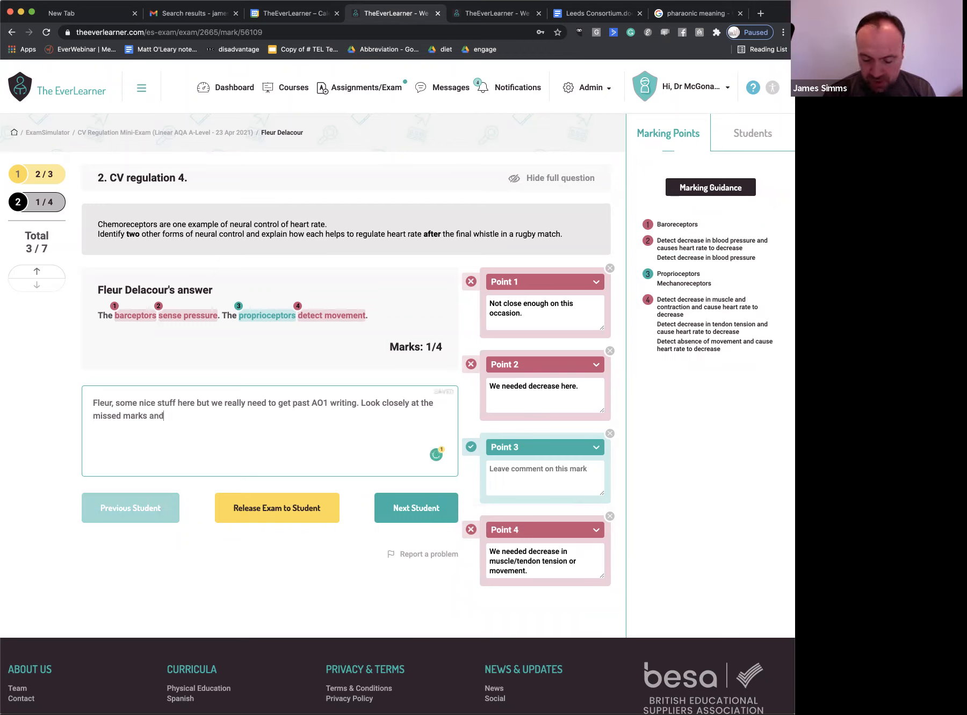
pyautogui.write(' bring ')
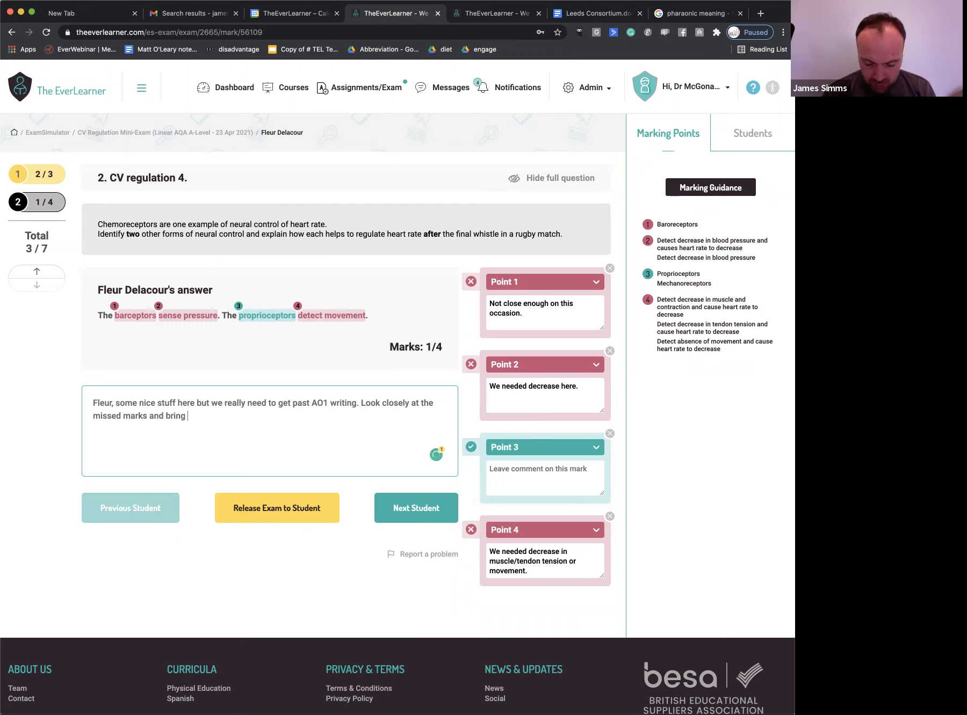
pyautogui.write('your writing closer to this meth')
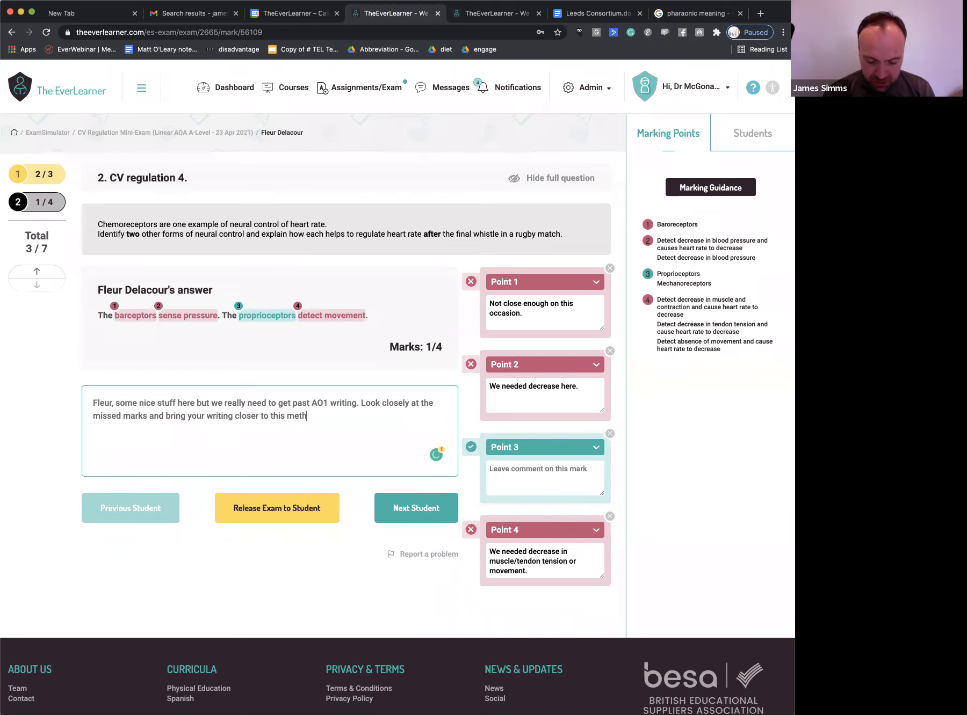
pyautogui.write('od.')
# Step: Add a separate feedback paragraph: "How would you feel about having another go at these two during Monday's lesson?"
pyautogui.press('Return')
pyautogui.press('Return')
pyautogui.write('How would you feel about hav')
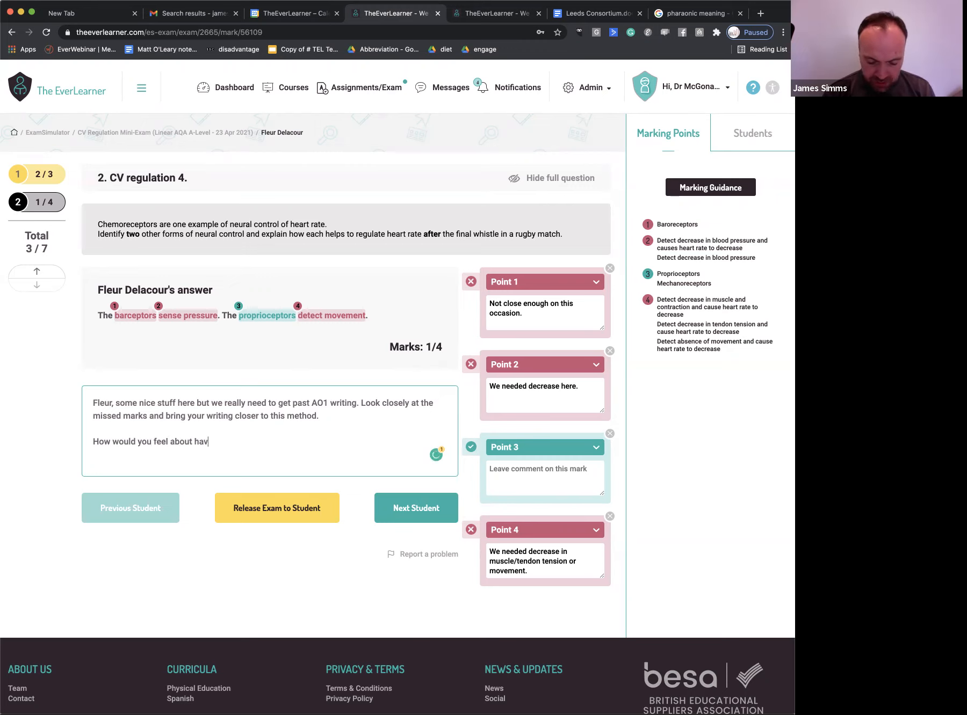
pyautogui.write('ing another go at these two')
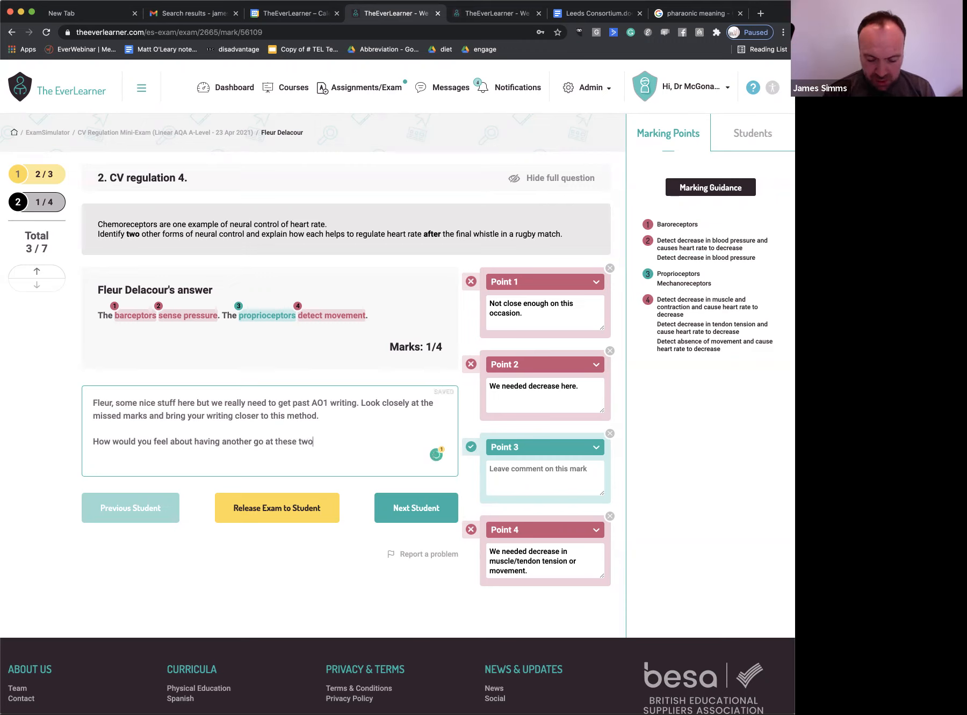
pyautogui.write(' during ')
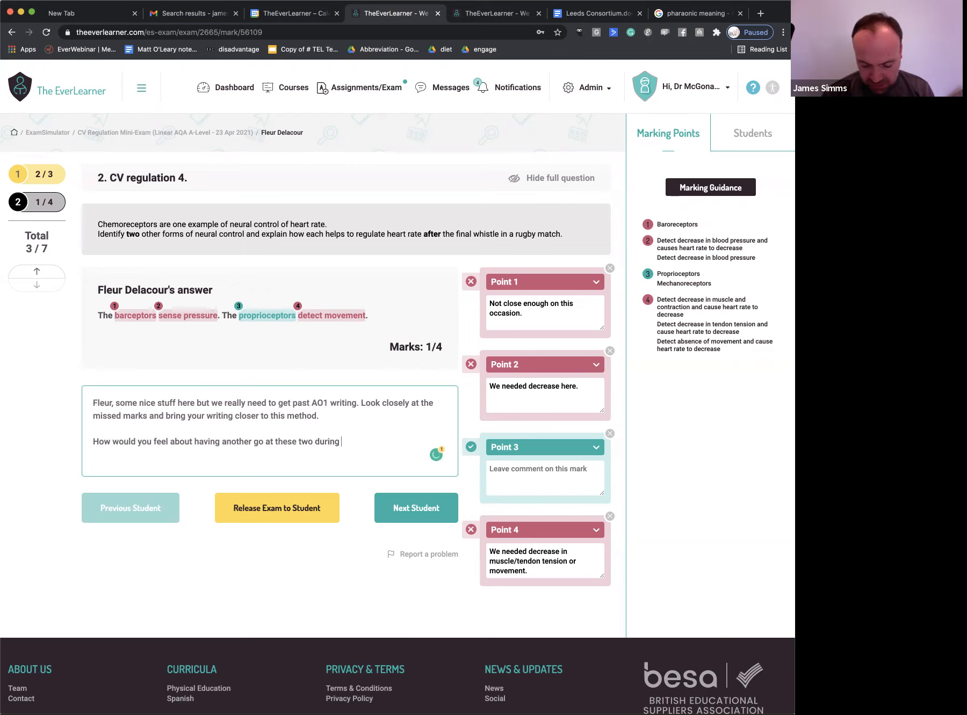
pyautogui.write("Monday's lesson?")
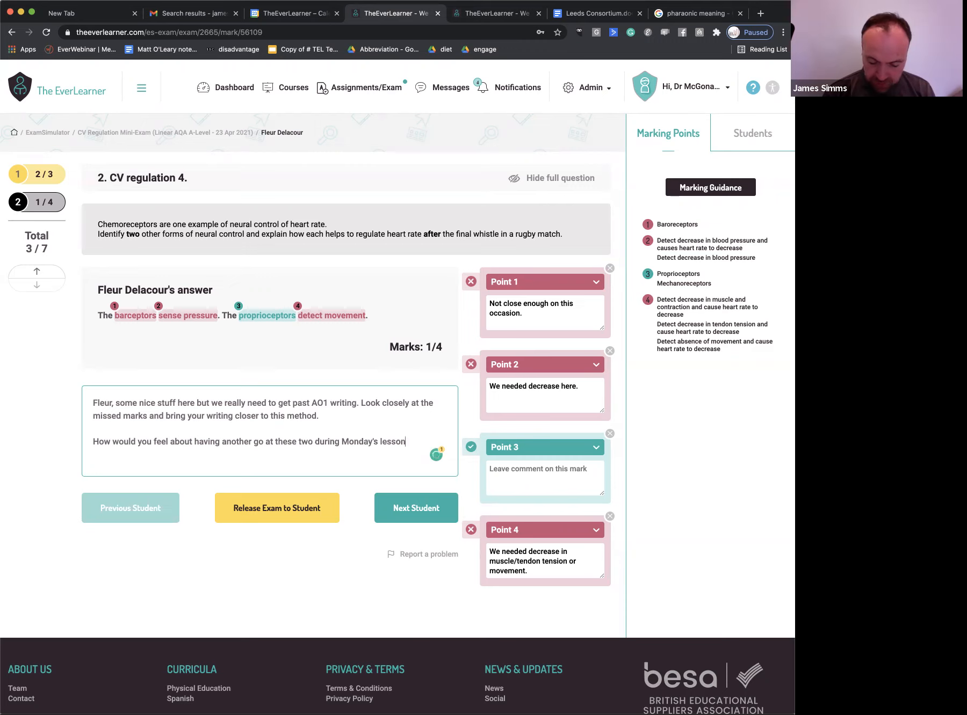